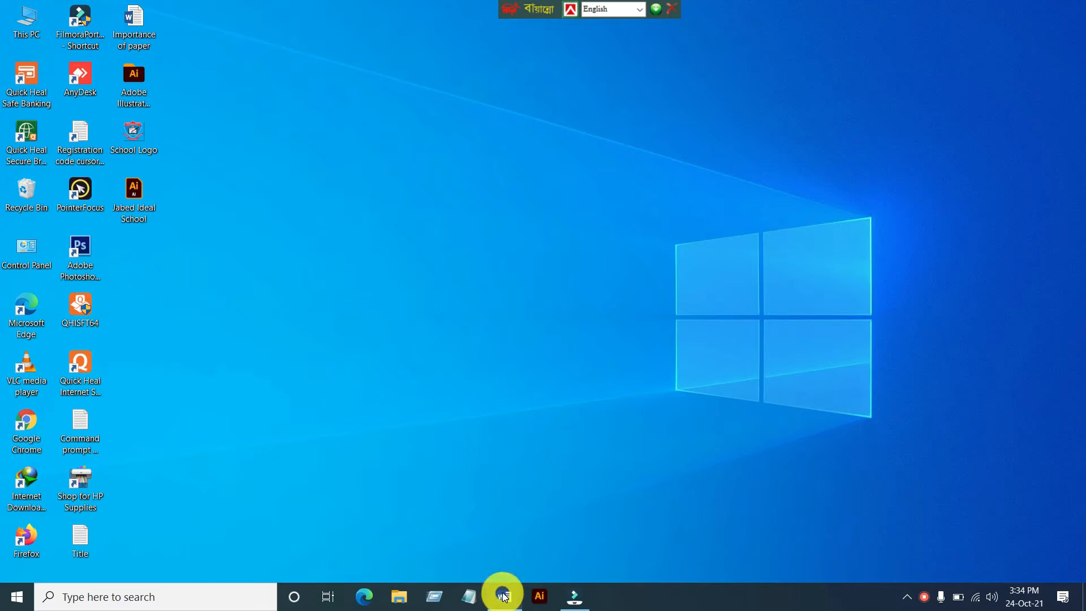
Switch to Word with the "Importance of paper" document and maximize its window.
mouse_move(507, 596)
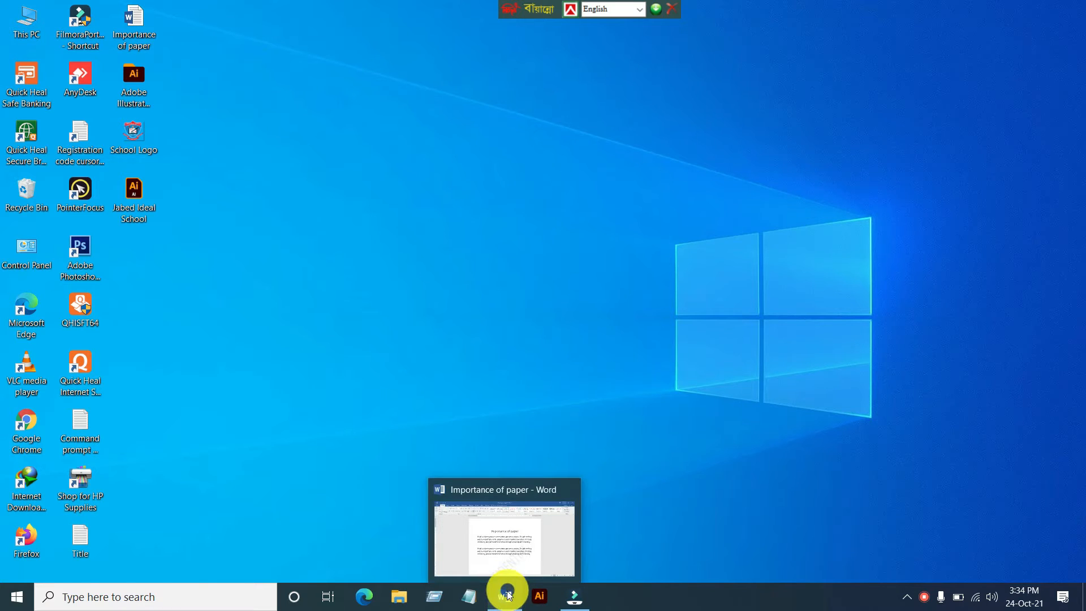
left_click(509, 594)
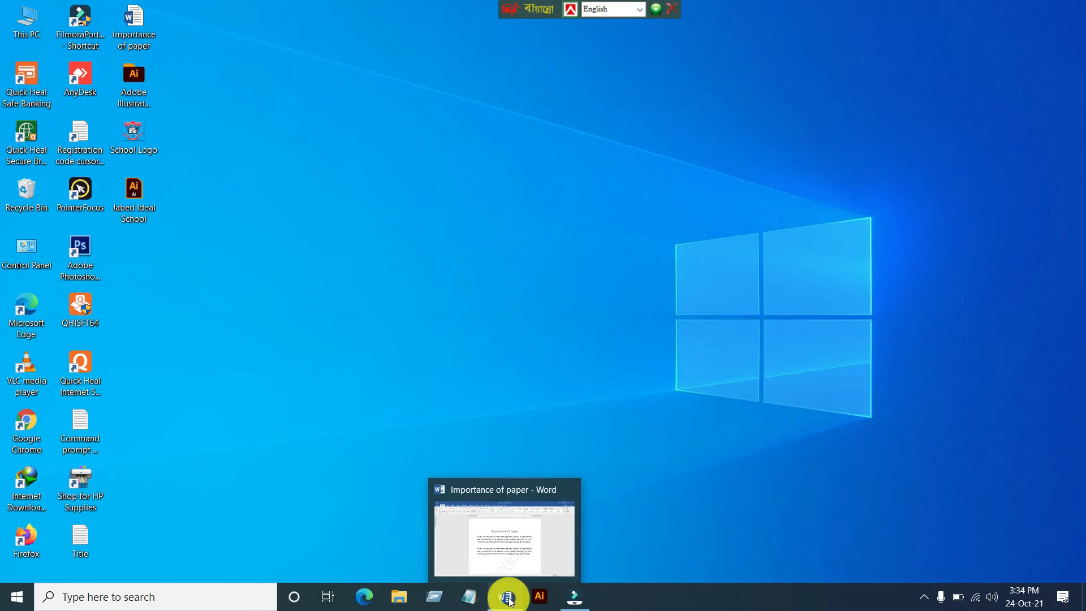
left_click(508, 600)
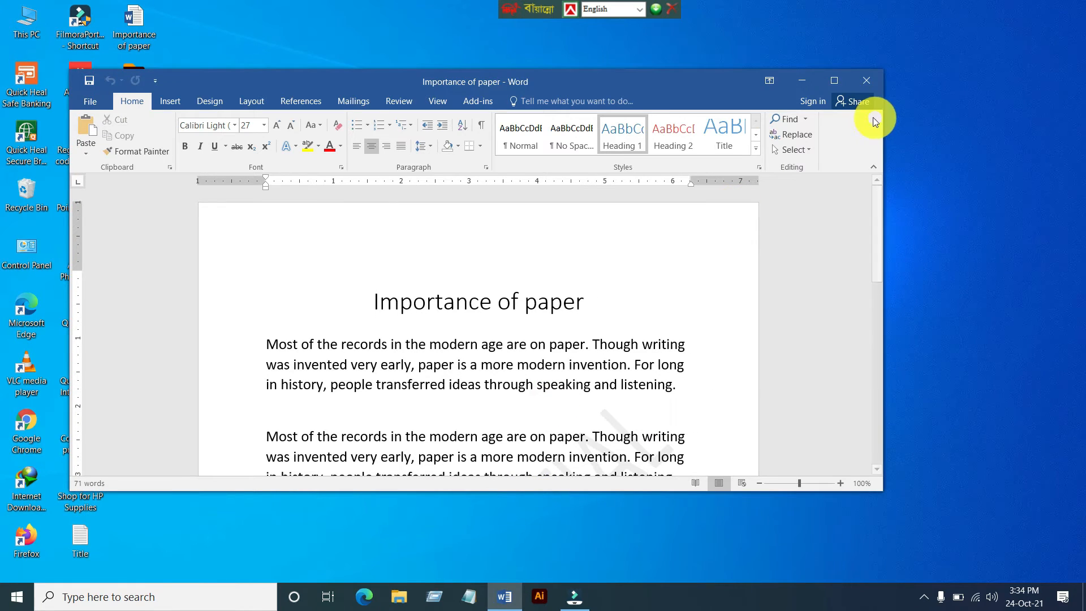
left_click(832, 81)
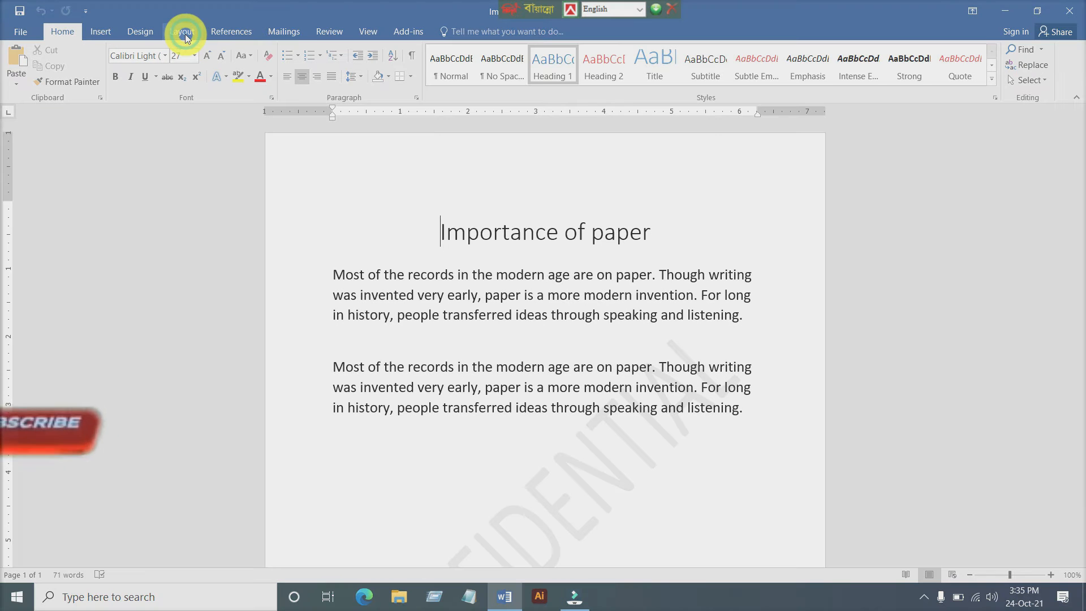
Justify the two body paragraphs below the title.
left_click(185, 34)
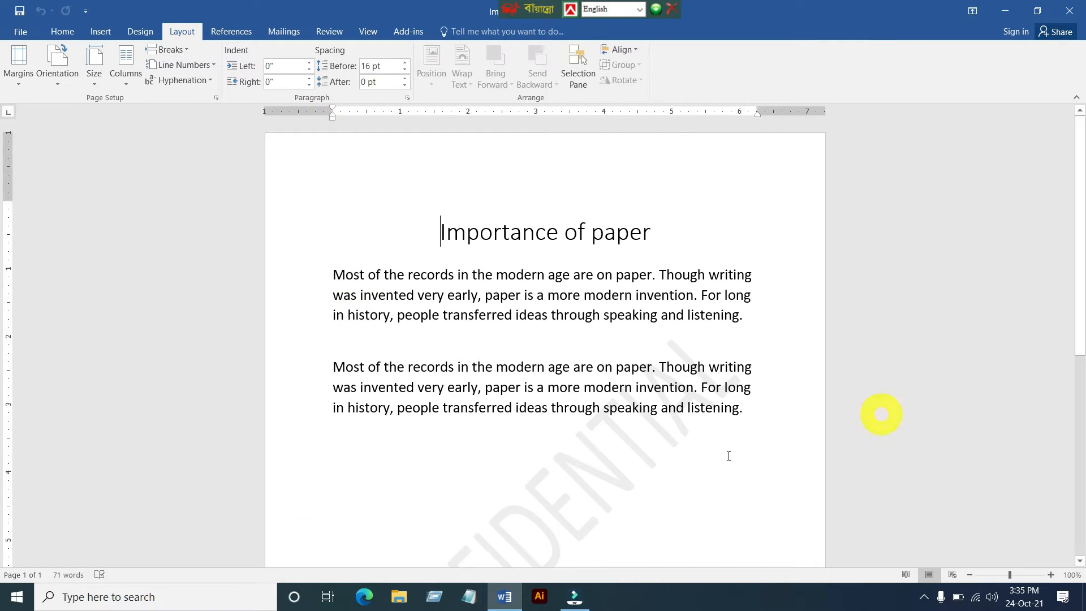
left_click(332, 274)
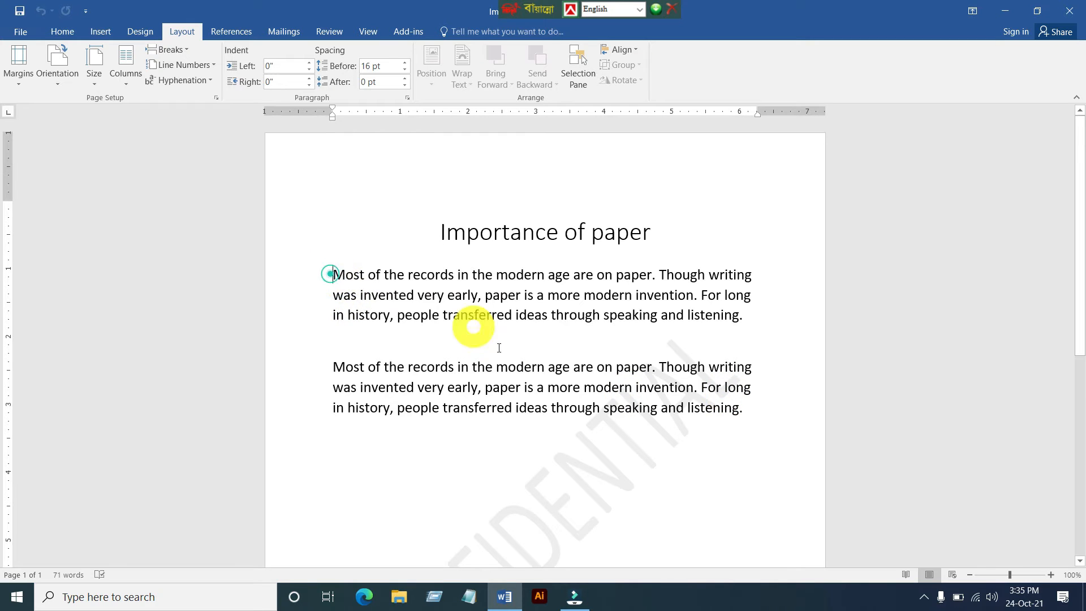
left_click(788, 408, "shift")
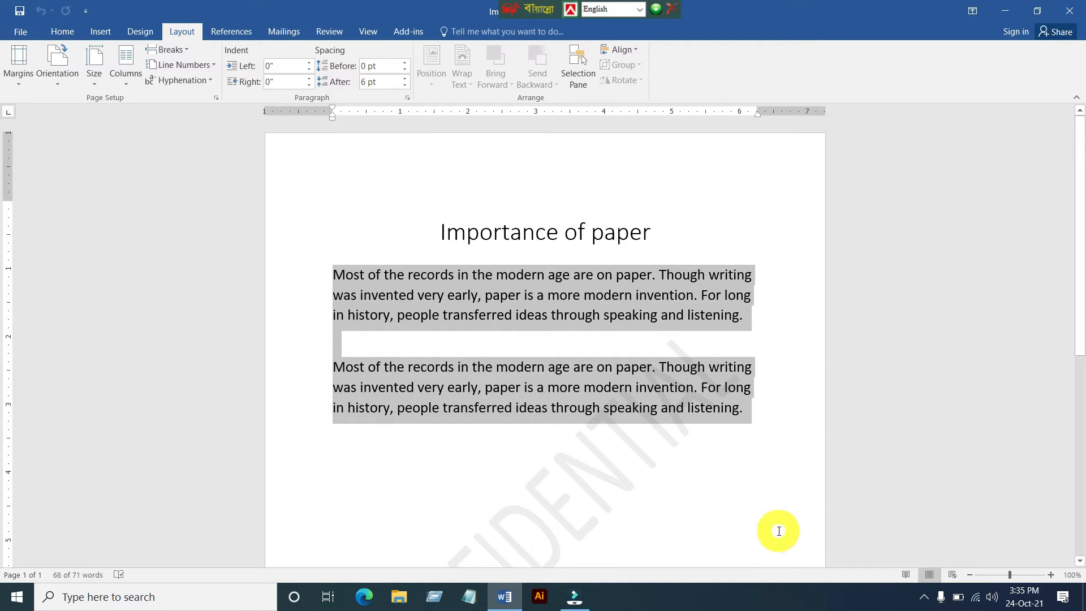
key("ctrl+j")
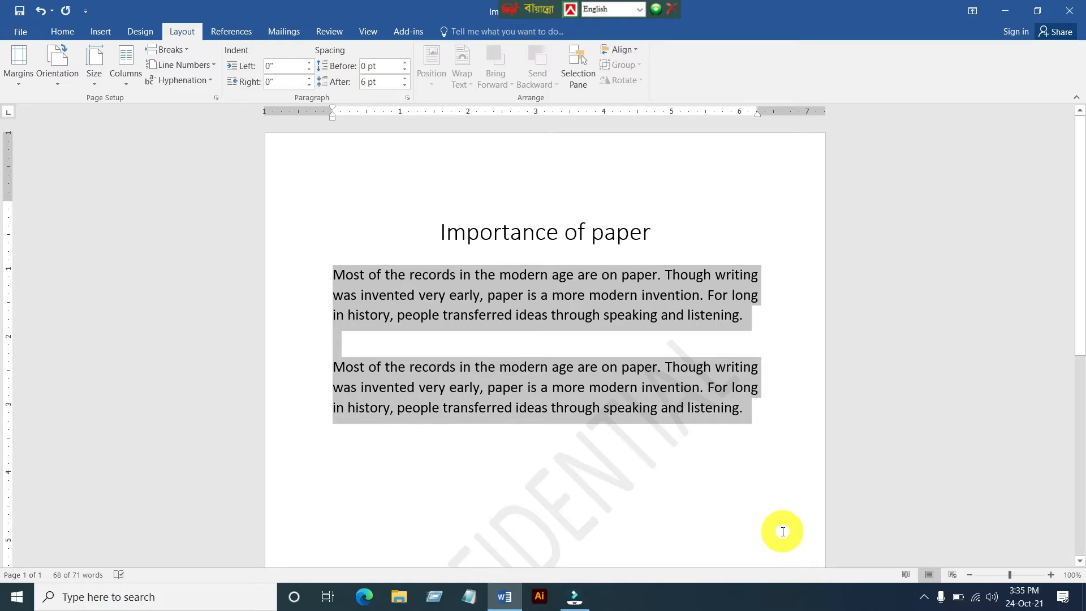
left_click(784, 339)
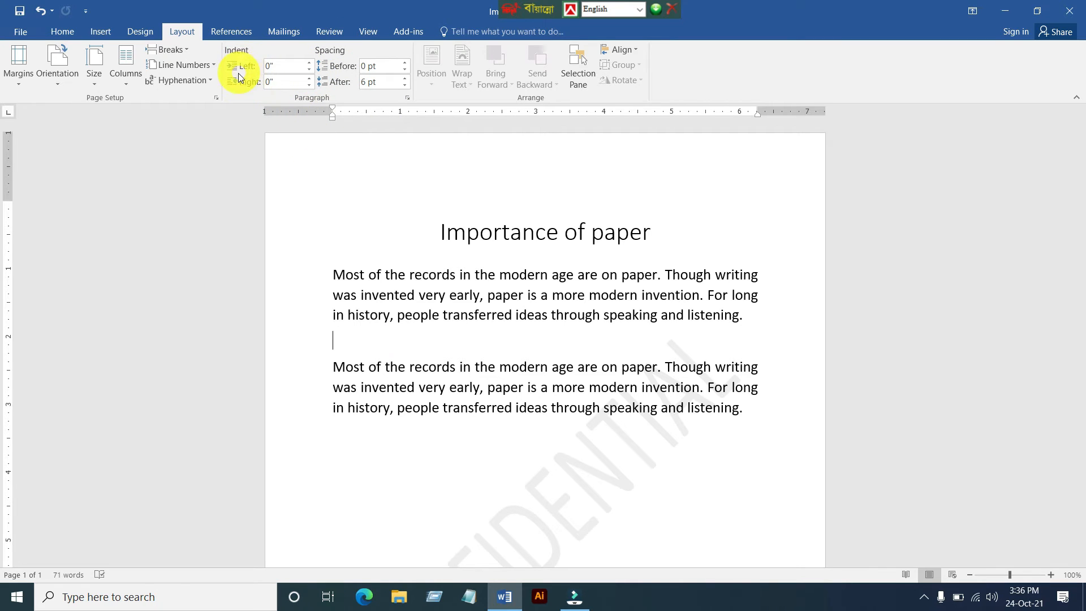
Set the left indent of both body paragraphs to 1".
left_click_drag(332, 274, 751, 409)
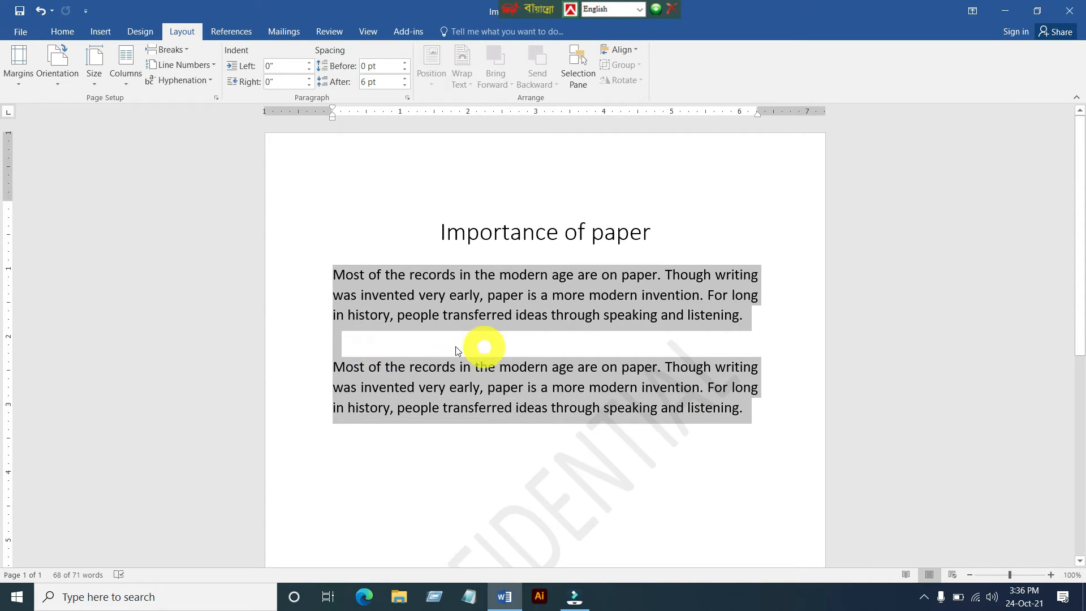
left_click(311, 63)
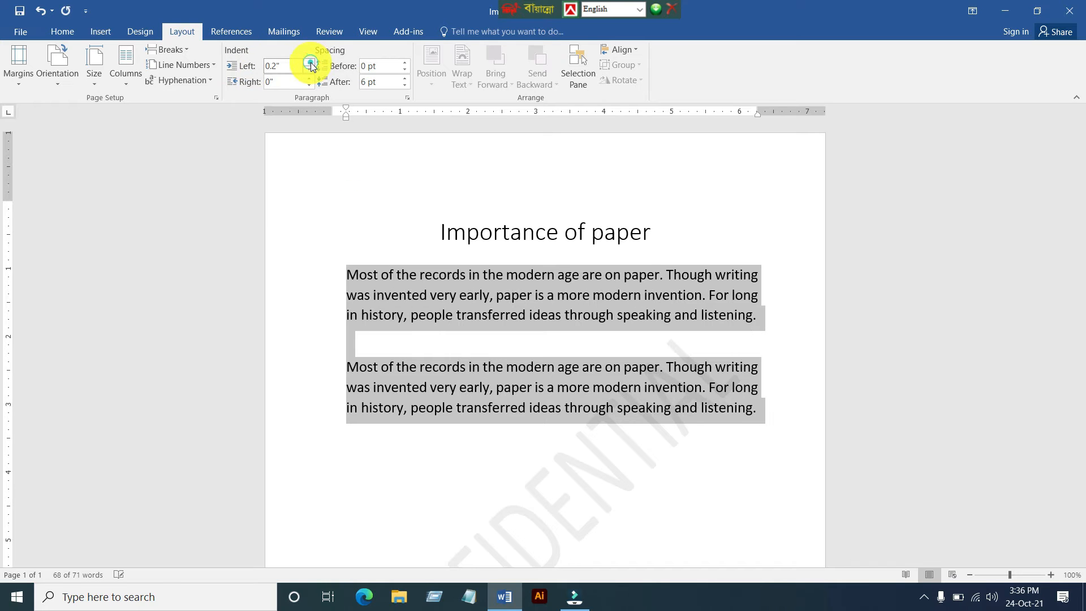
left_click(310, 63)
left_click(311, 63)
left_click(311, 63)
left_click(310, 64)
left_click(311, 64)
left_click(310, 63)
left_click(310, 63)
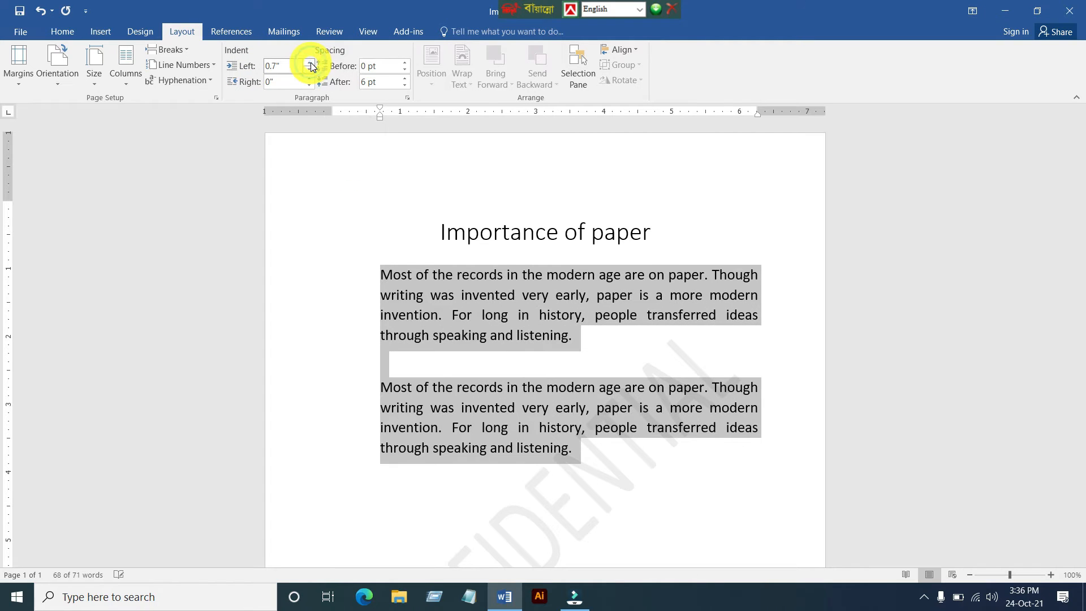
left_click(311, 63)
left_click(310, 63)
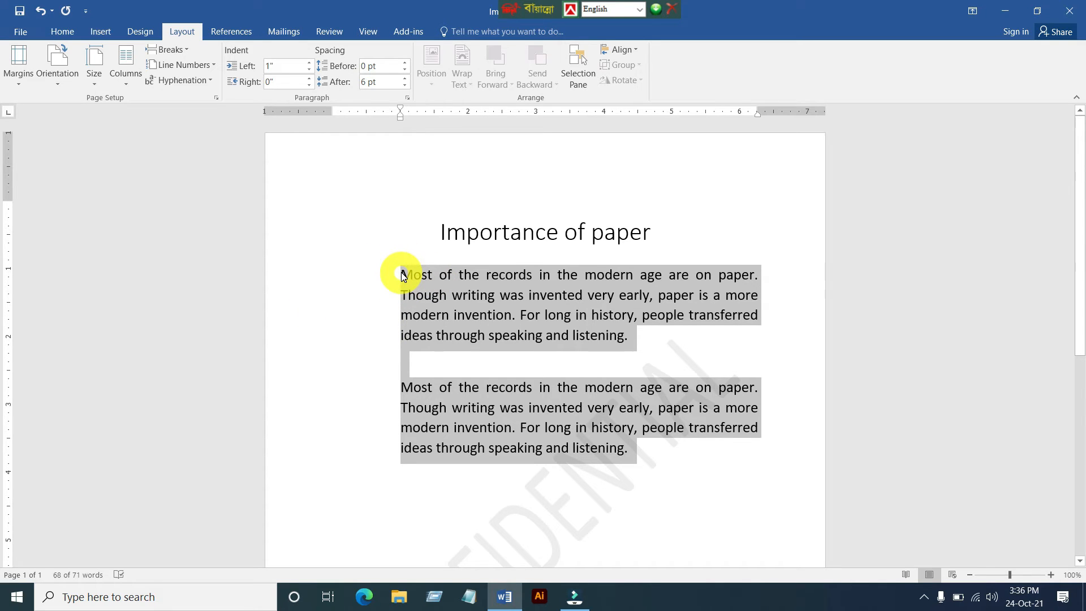
Reset the left indent of both body paragraphs to 0".
double_click(310, 74)
double_click(309, 73)
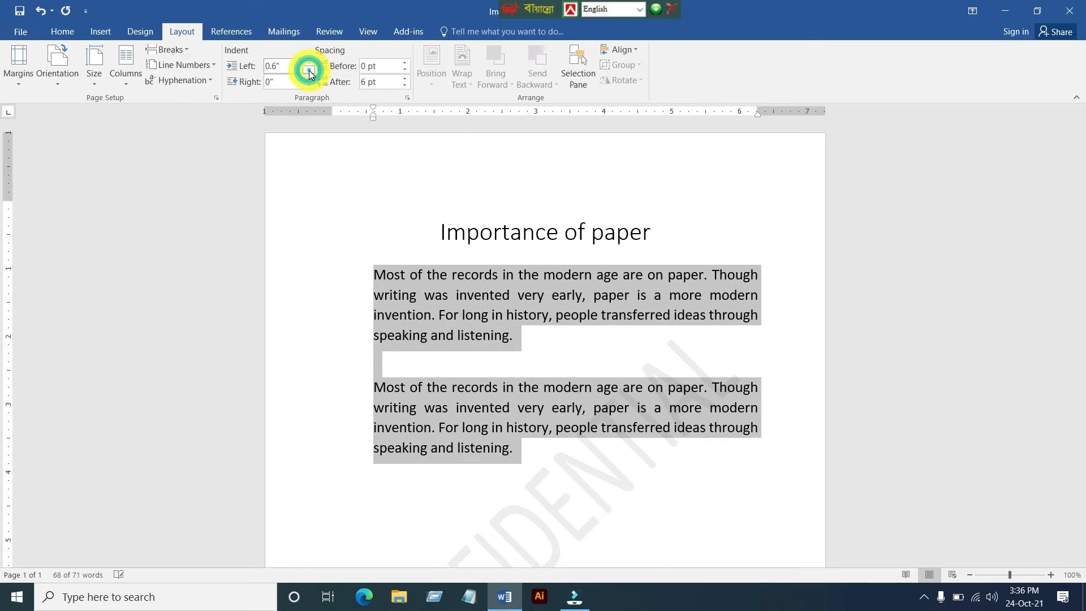
double_click(310, 74)
double_click(310, 73)
left_click(309, 73)
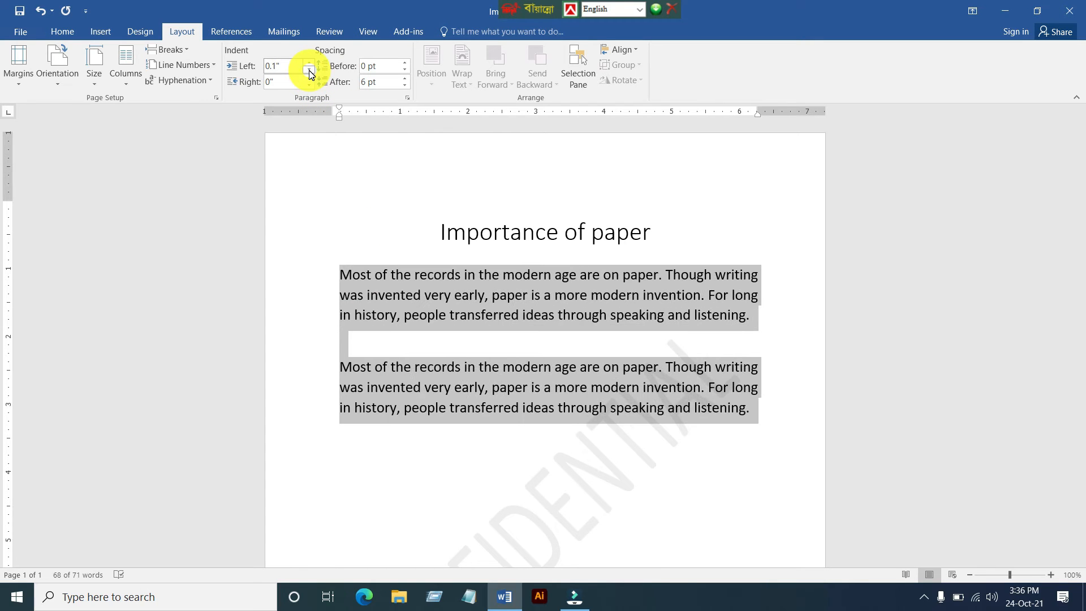
left_click(310, 73)
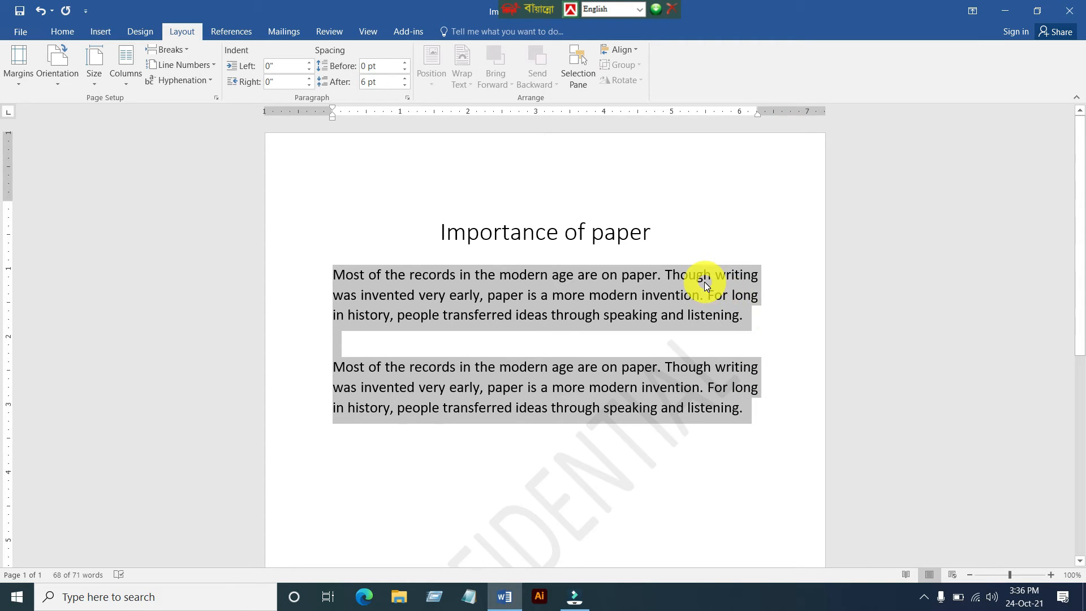
Set the right indent of both body paragraphs to 1".
left_click(310, 79)
left_click(310, 79)
left_click(309, 78)
left_click(309, 78)
left_click(309, 79)
left_click(310, 79)
left_click(309, 79)
left_click(309, 79)
left_click(309, 79)
left_click(310, 79)
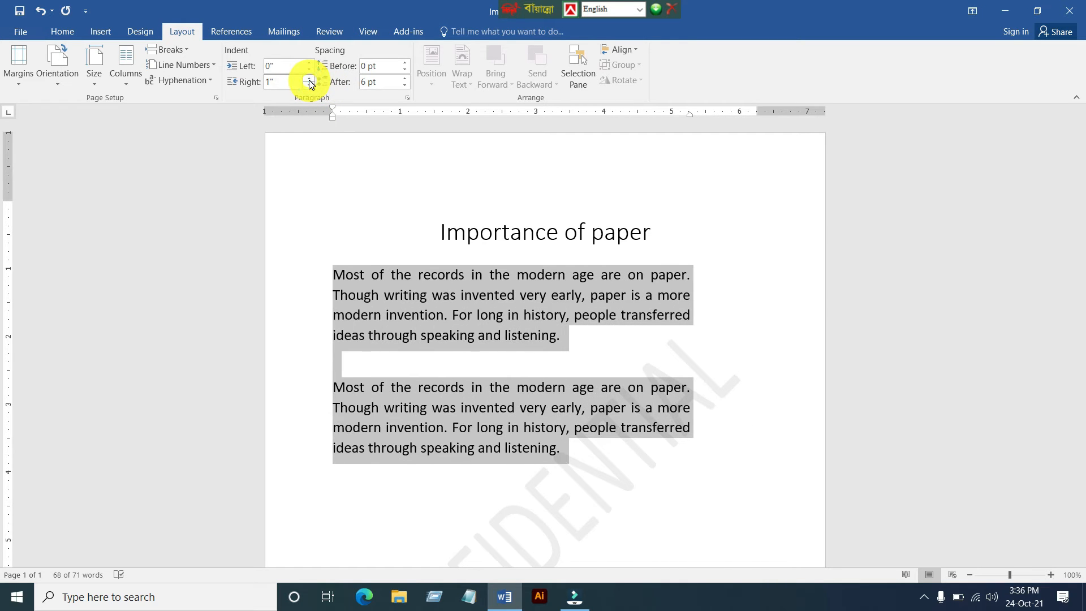
Reset the right indent of both body paragraphs to 0".
left_click(309, 86)
left_click(310, 86)
left_click(309, 86)
left_click(309, 86)
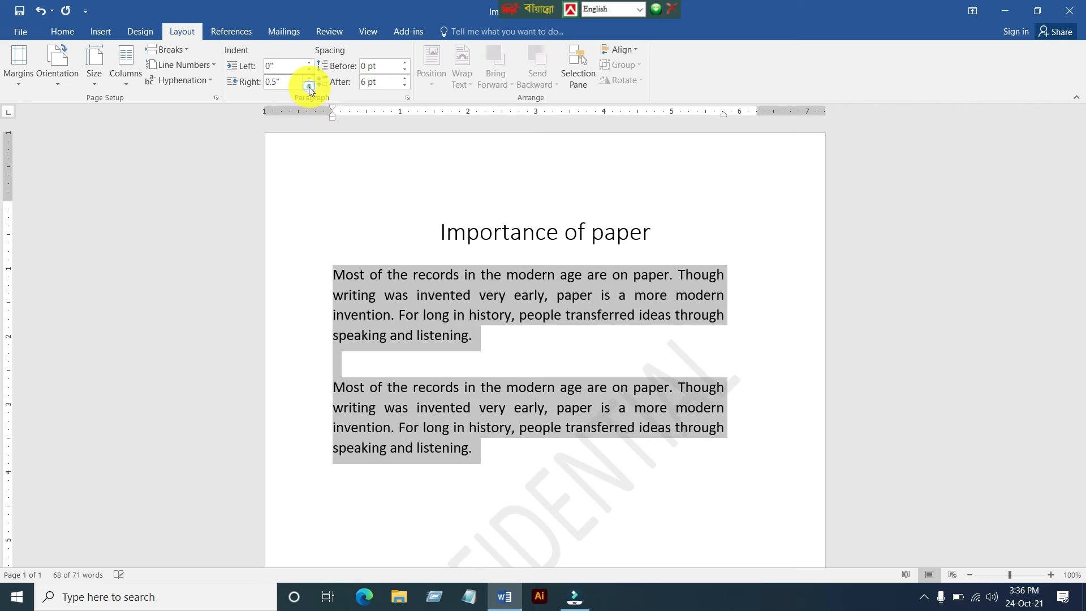
left_click(309, 86)
left_click(309, 86)
left_click(310, 86)
left_click(310, 86)
left_click(309, 86)
left_click(310, 86)
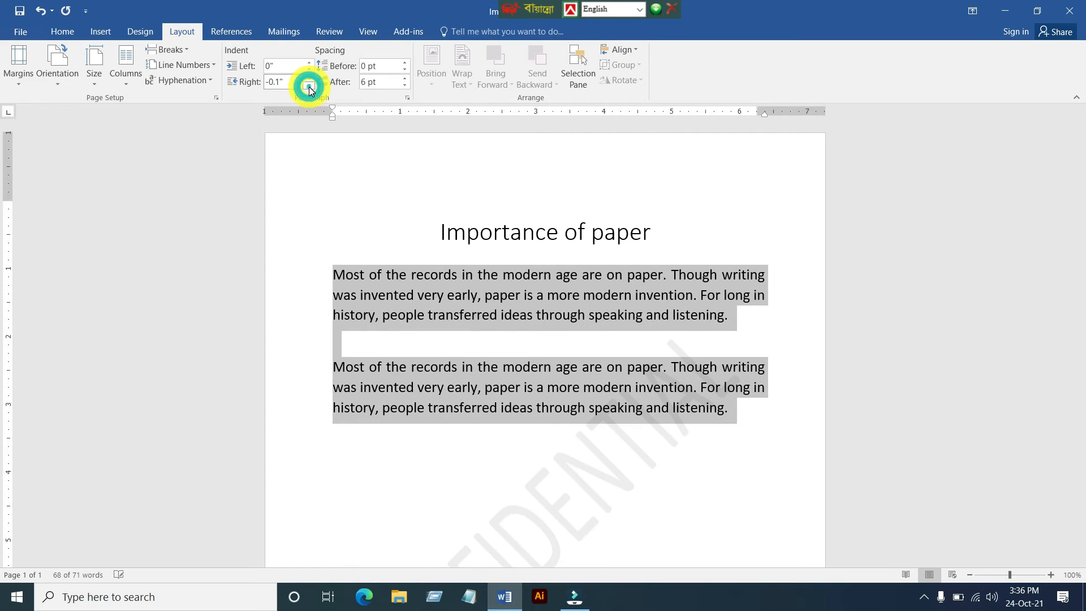
left_click(310, 79)
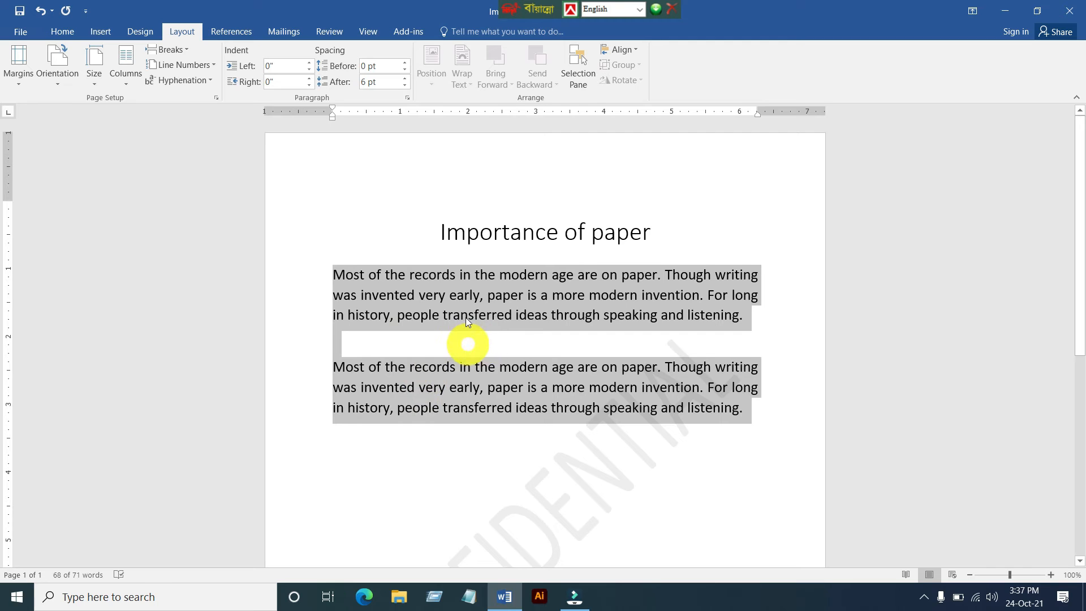
Raise the spacing before the body paragraphs to 54 pt and bring it back to 0 pt.
left_click_drag(406, 64, 406, 63)
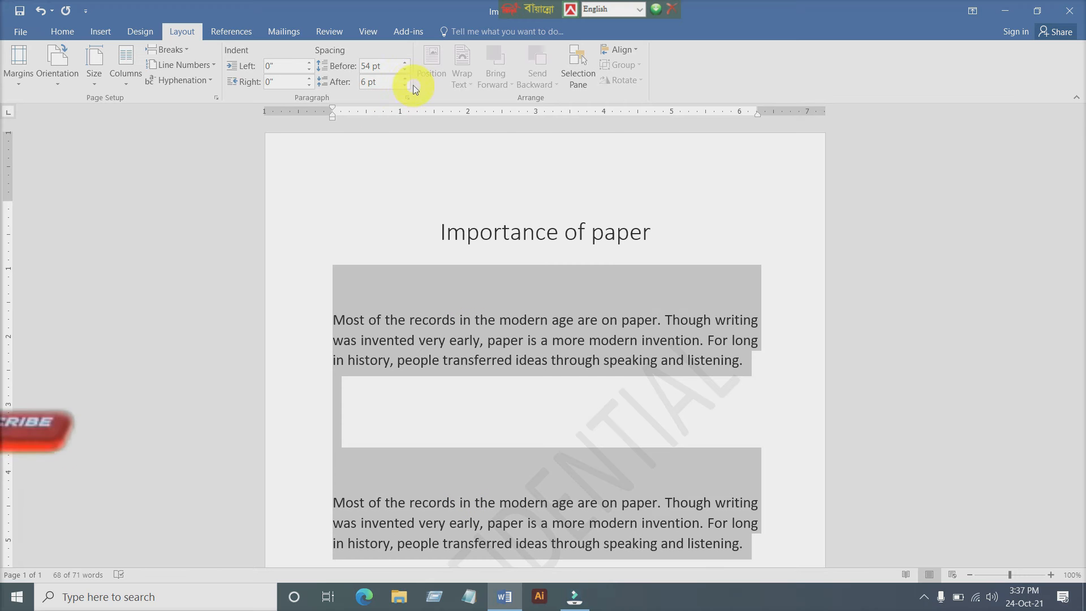
left_click_drag(405, 70, 405, 70)
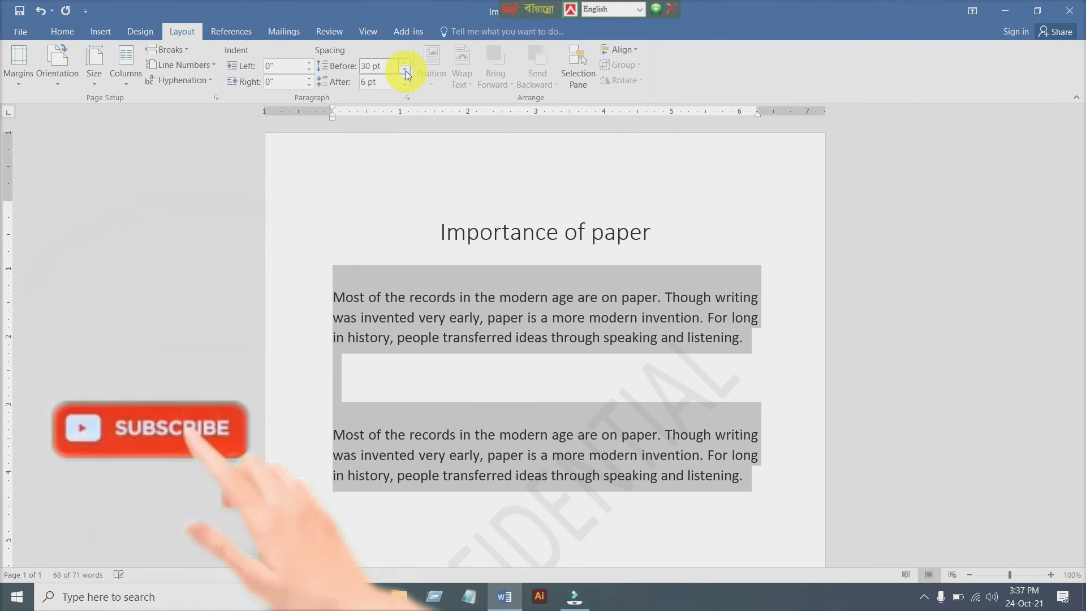
left_click(406, 70)
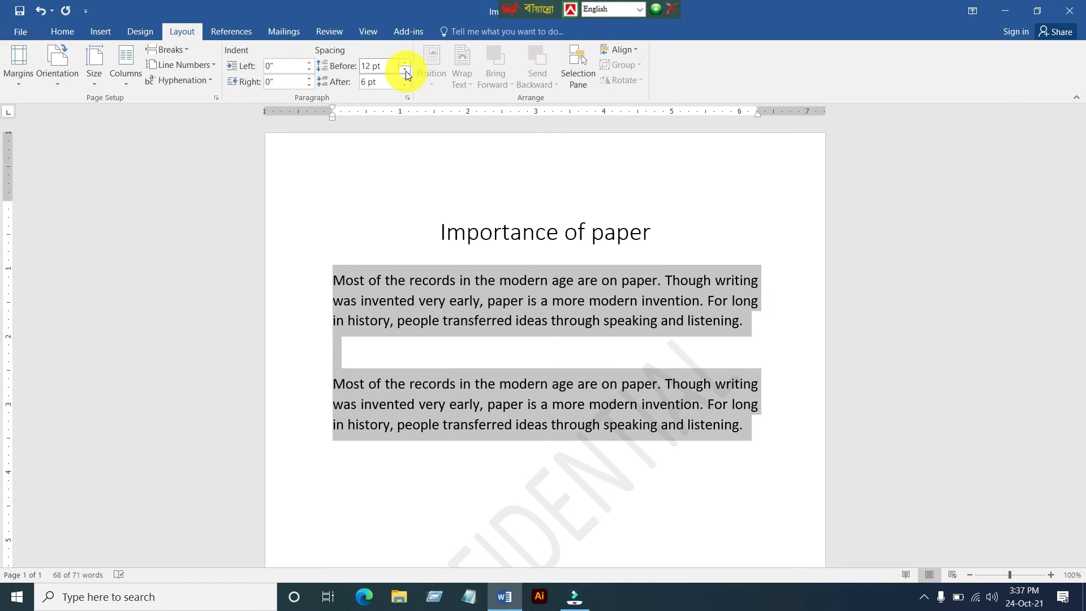
left_click(406, 71)
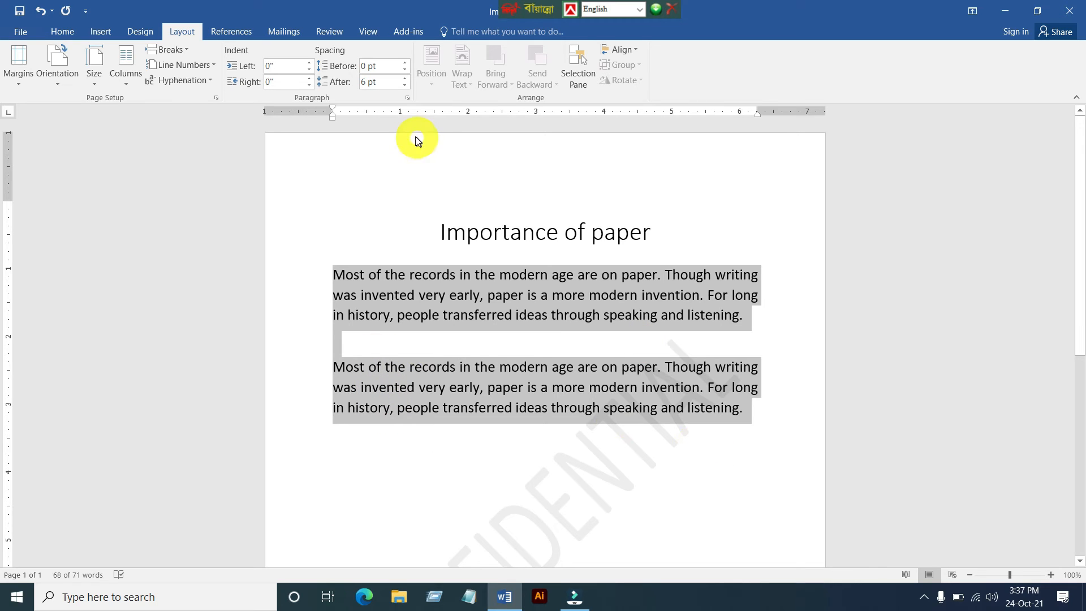
Set the spacing after the body paragraphs to 42 pt.
left_click(405, 78)
left_click(405, 79)
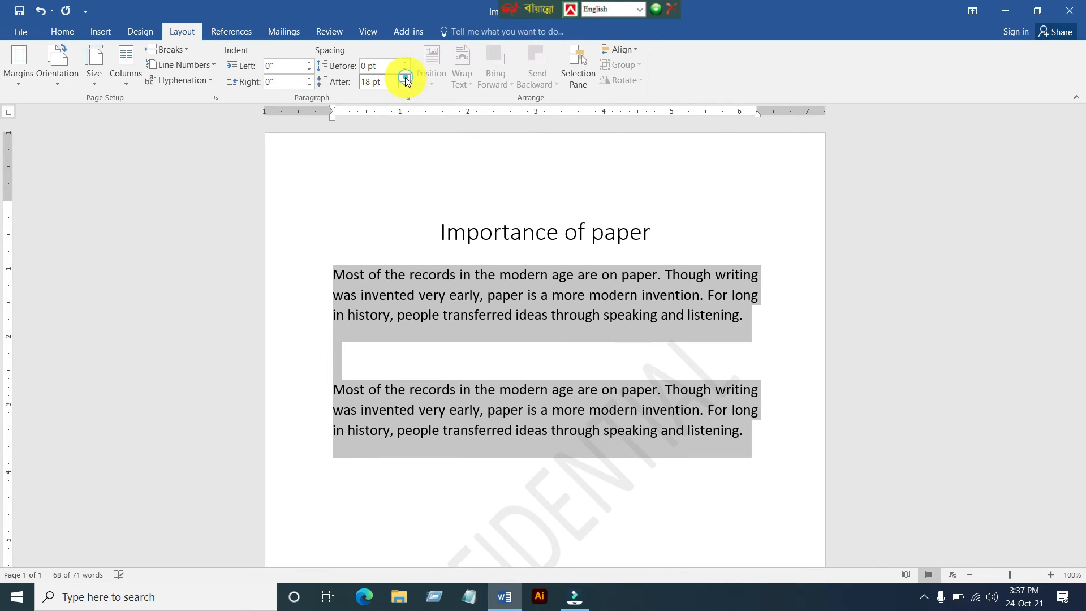
left_click(405, 79)
left_click(405, 79)
left_click(405, 79)
left_click(405, 79)
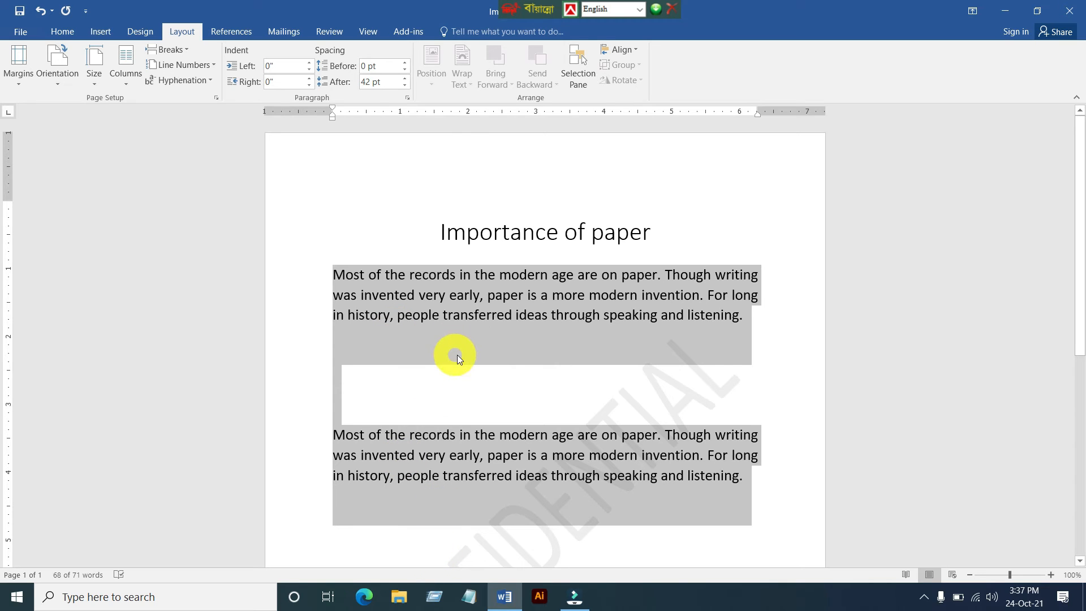
Reduce the spacing after the body paragraphs to 0 pt.
left_click(406, 86)
left_click(406, 86)
left_click(406, 86)
left_click(406, 86)
left_click(406, 86)
left_click(406, 86)
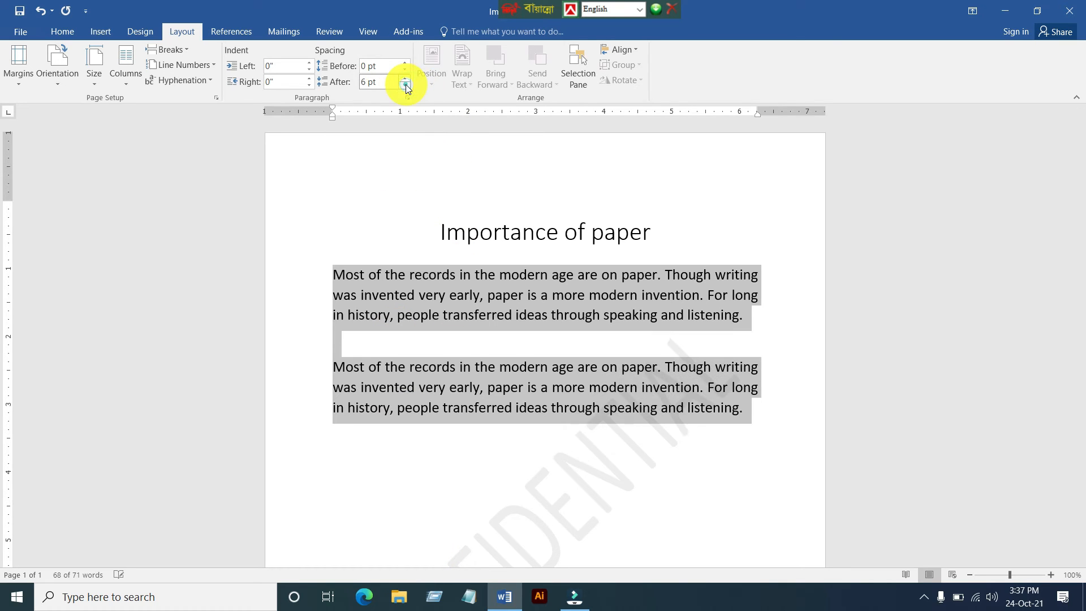
left_click(406, 86)
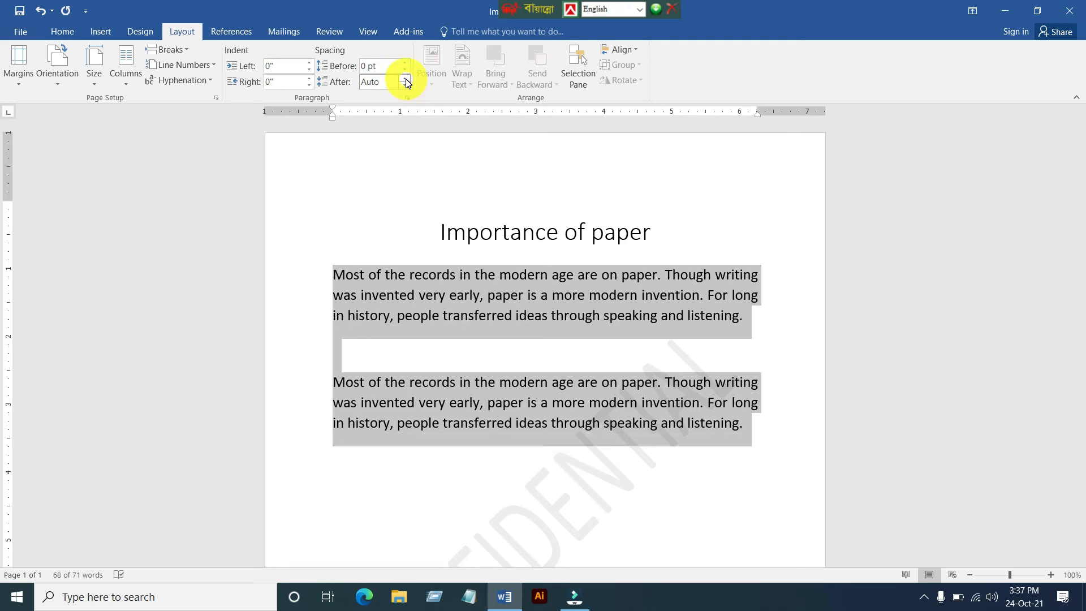
left_click(407, 85)
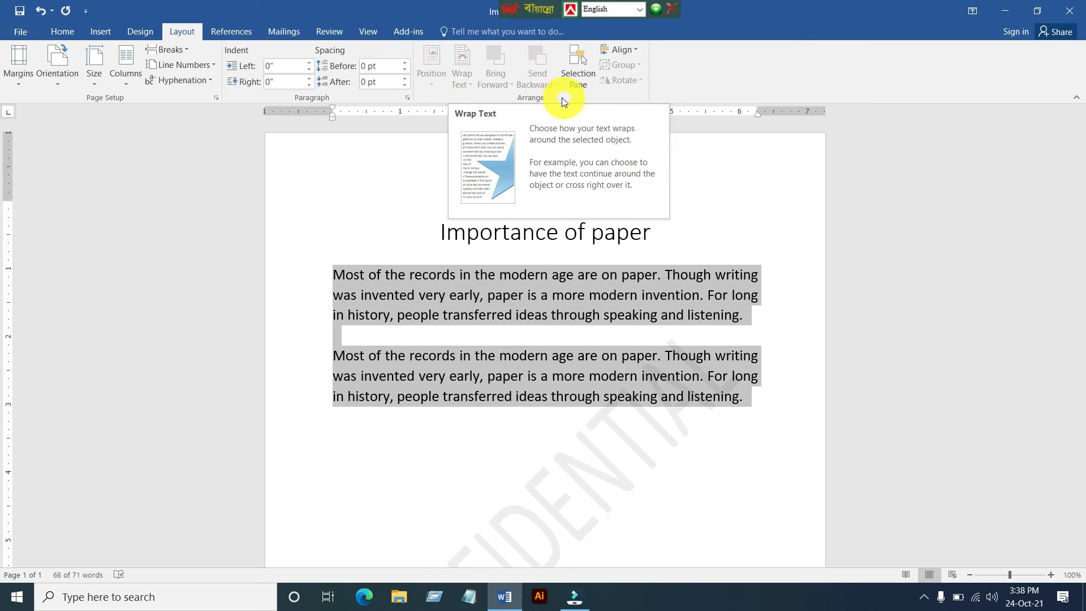
Draw a rectangle shape about 0.79" high and 1.16" wide in the page's upper-right corner, beside the title.
left_click(97, 32)
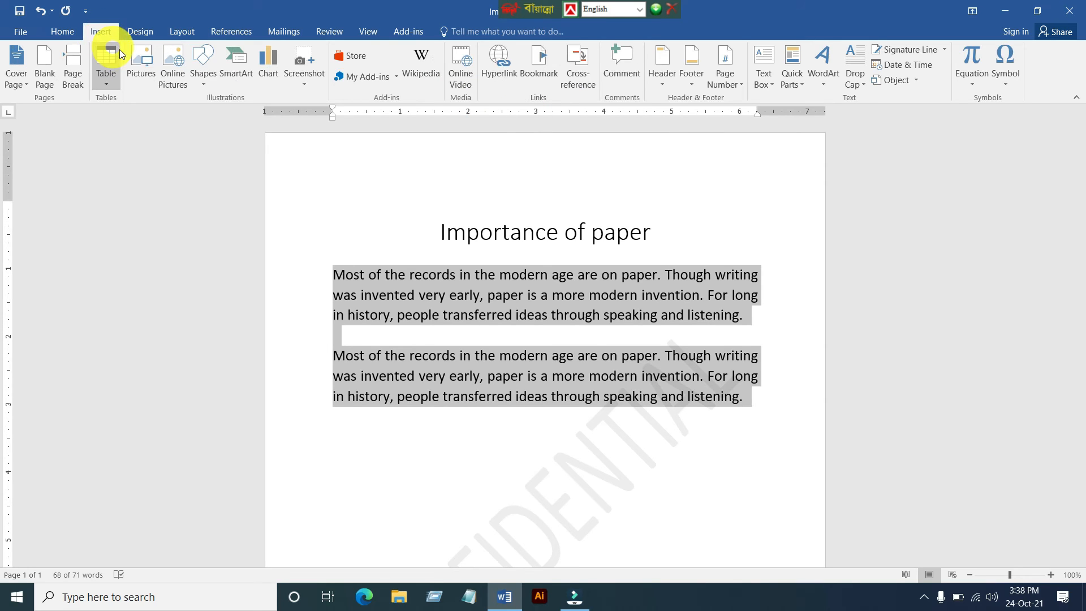
left_click(206, 84)
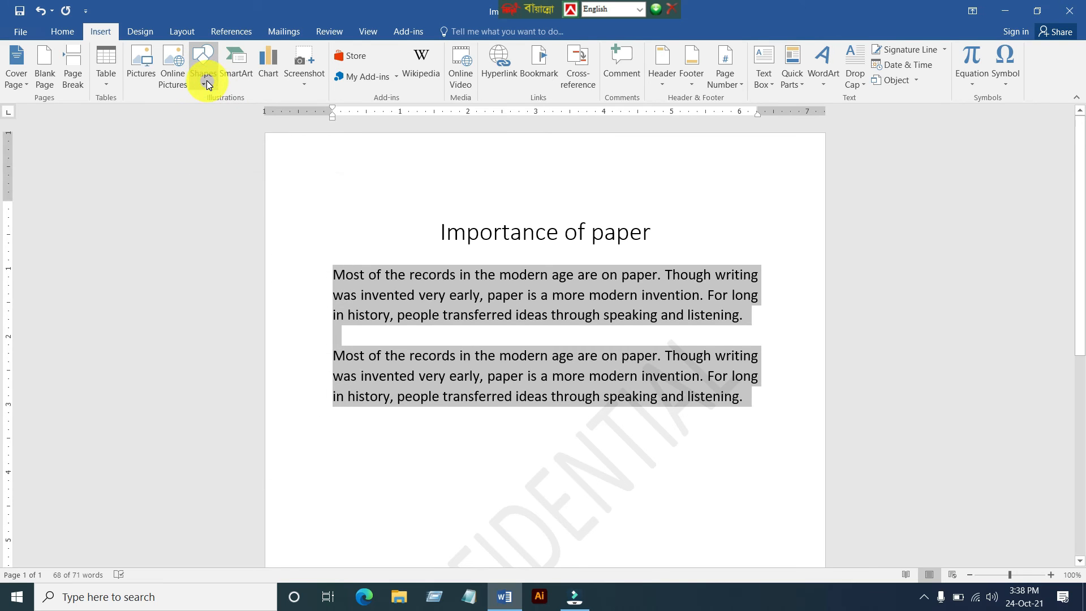
left_click(206, 85)
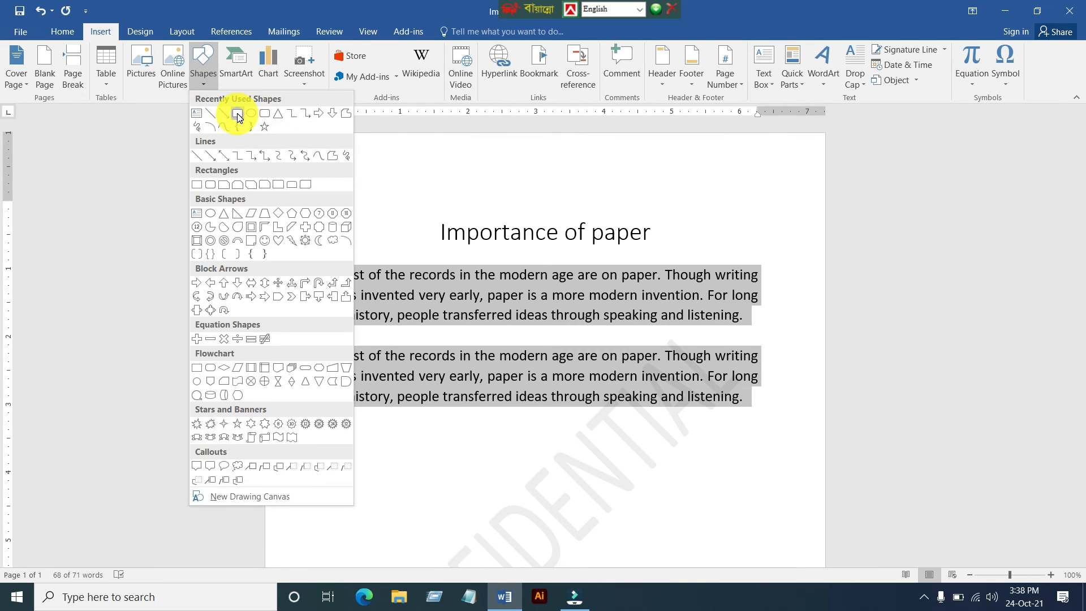
left_click(238, 117)
left_click_drag(709, 165, 787, 219)
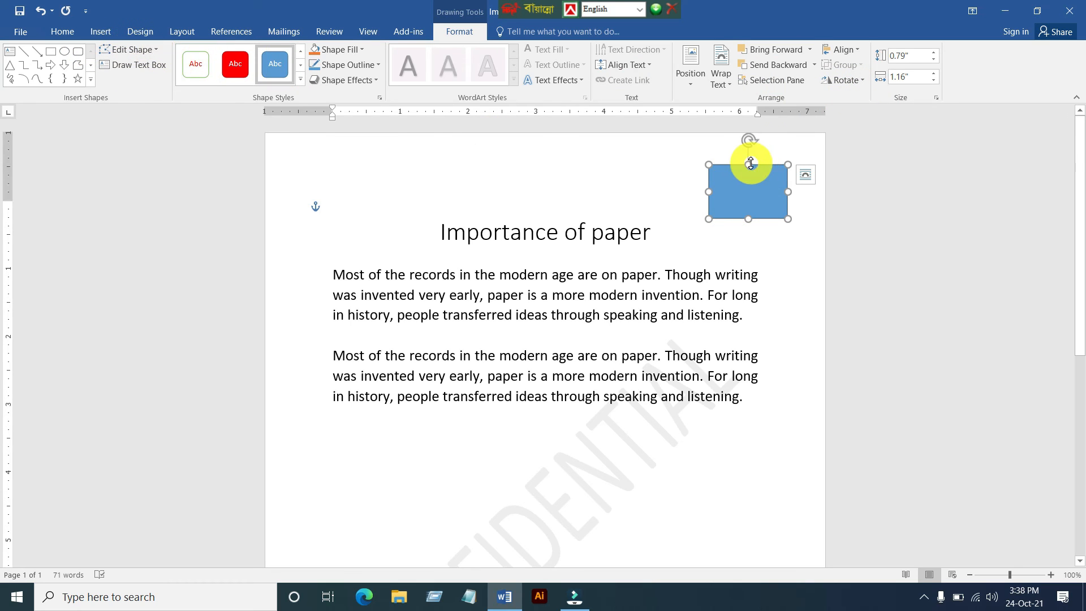
double_click(182, 31)
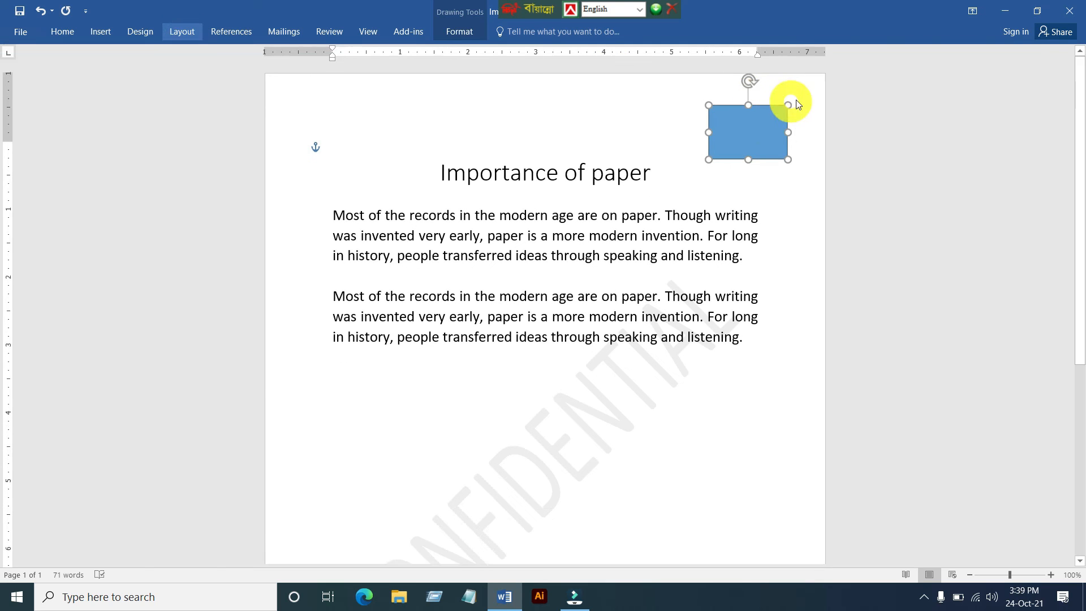
left_click(64, 32)
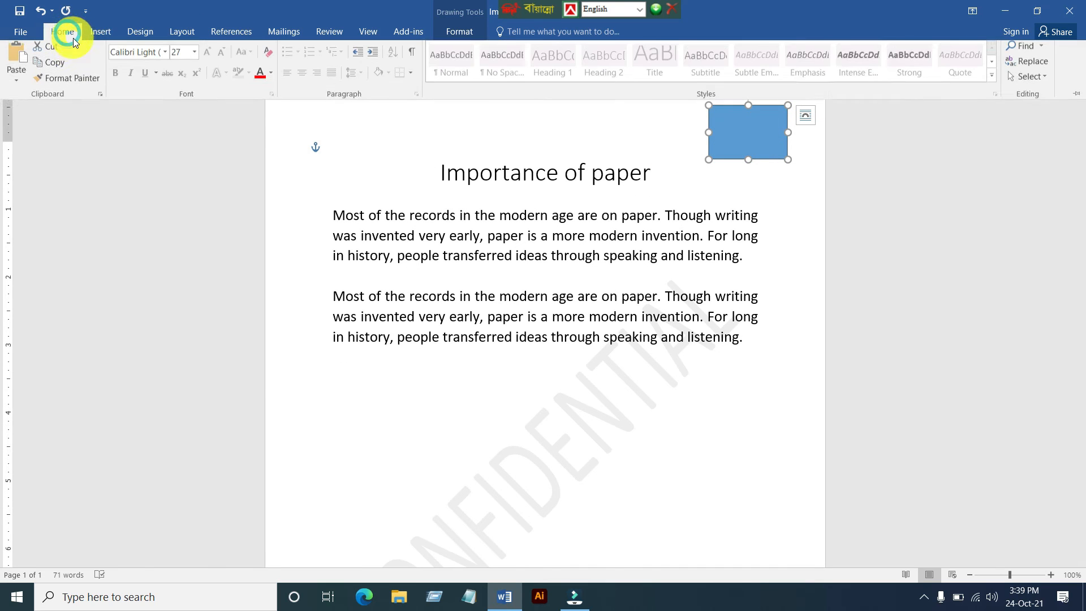
left_click(1077, 93)
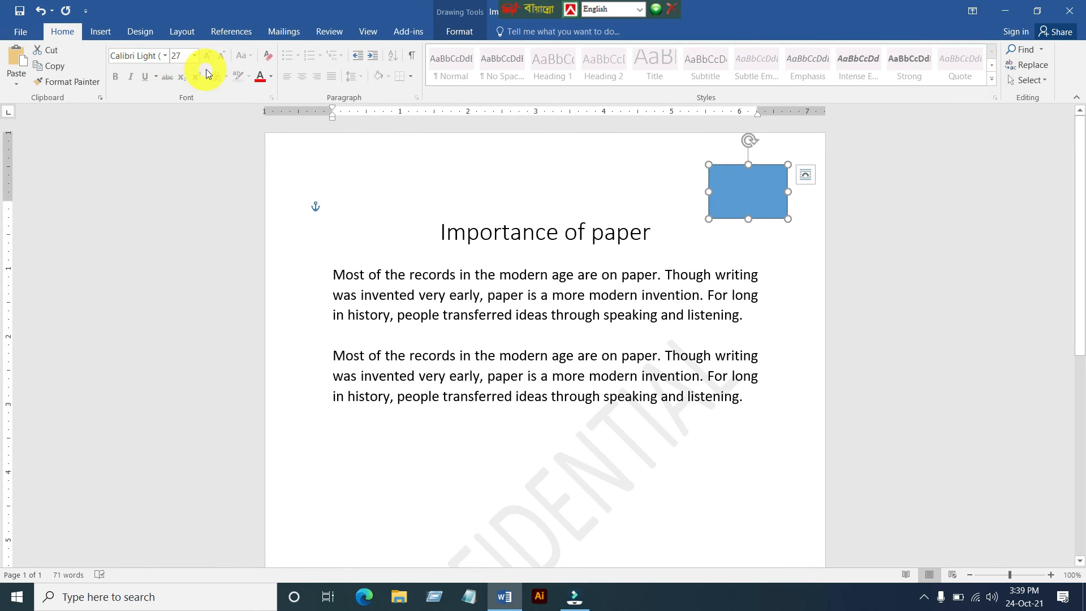